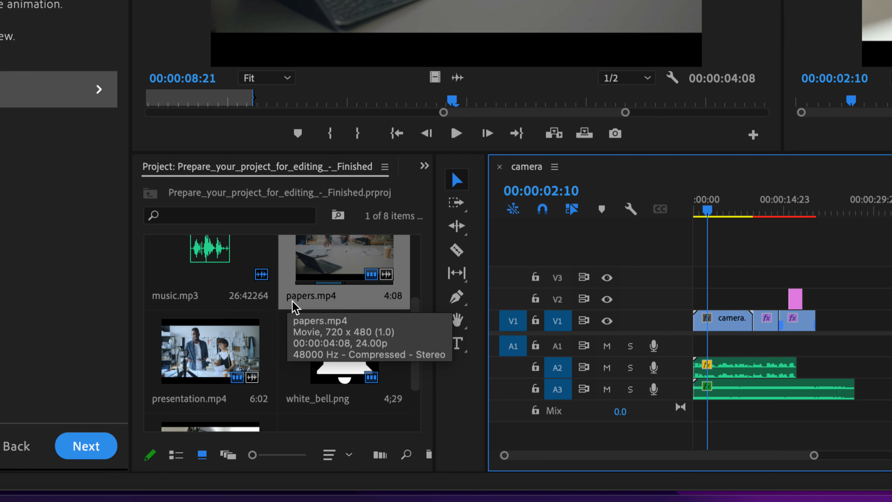
- Browse the project's media in list, icon and freeform views, returning to icon view
scroll(298, 316, "up", 3)
scroll(301, 325, "down", 5)
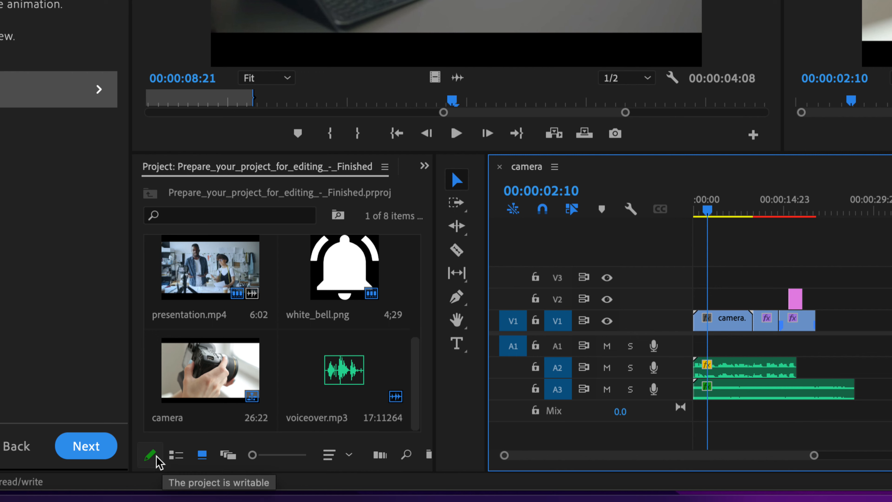
left_click(176, 455)
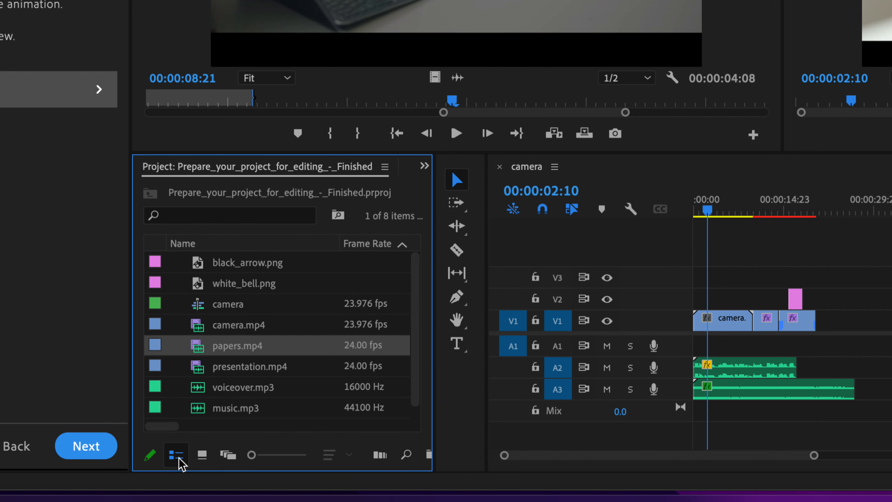
left_click(201, 455)
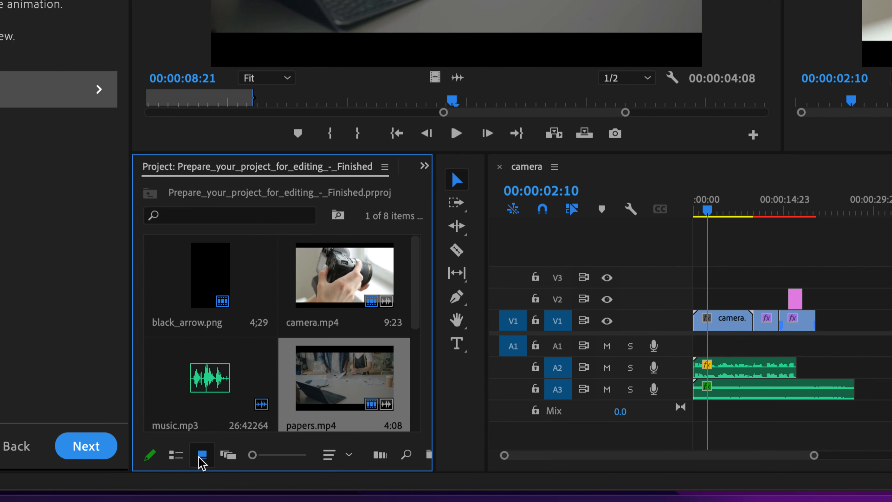
left_click(228, 455)
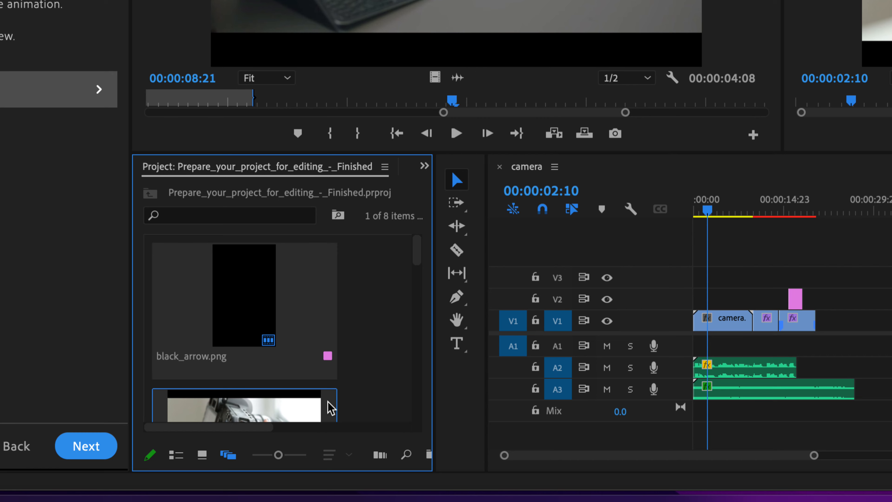
scroll(340, 372, "down", 5)
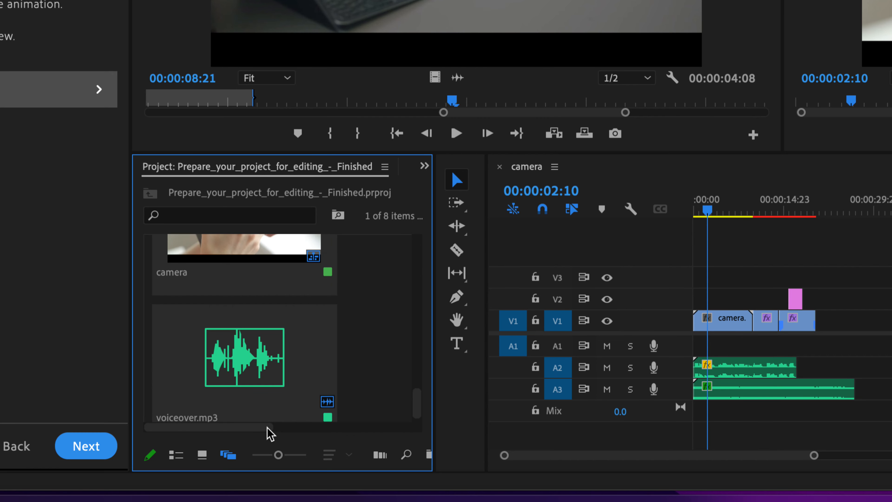
left_click(207, 454)
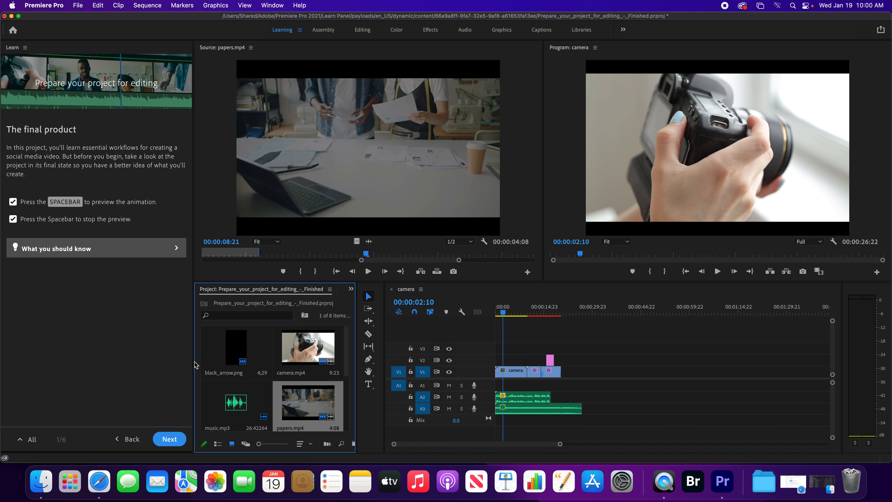
- Advance the tutorial to the Get organized lesson and close the finished project without saving its changes
left_click(173, 439)
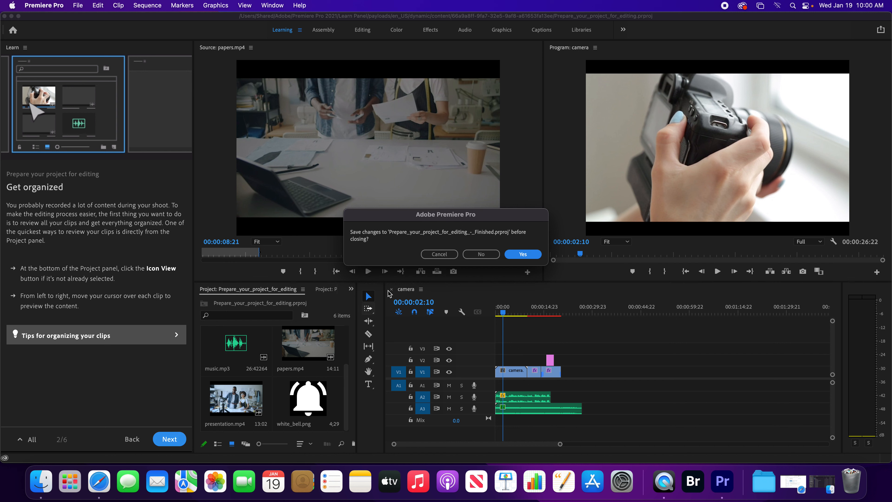
left_click(480, 255)
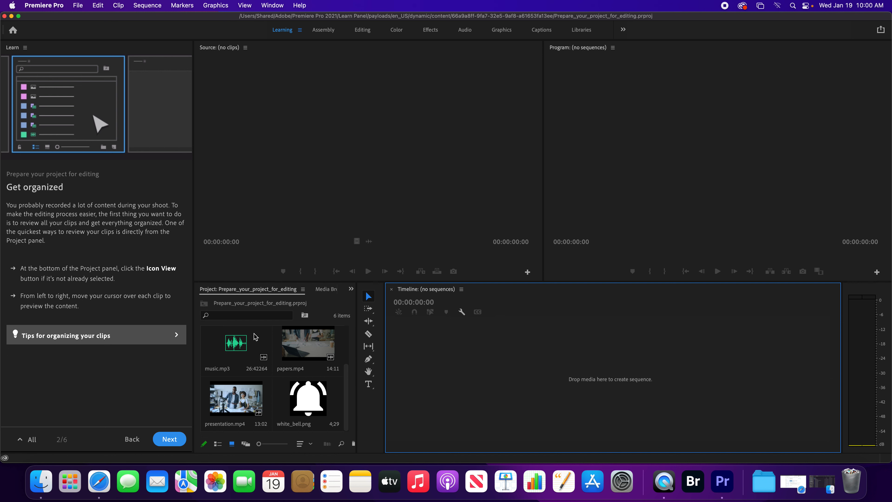
- Enlarge the Project panel until all clips fit, and compare its list view with icon view
left_click_drag(303, 281, 316, 129)
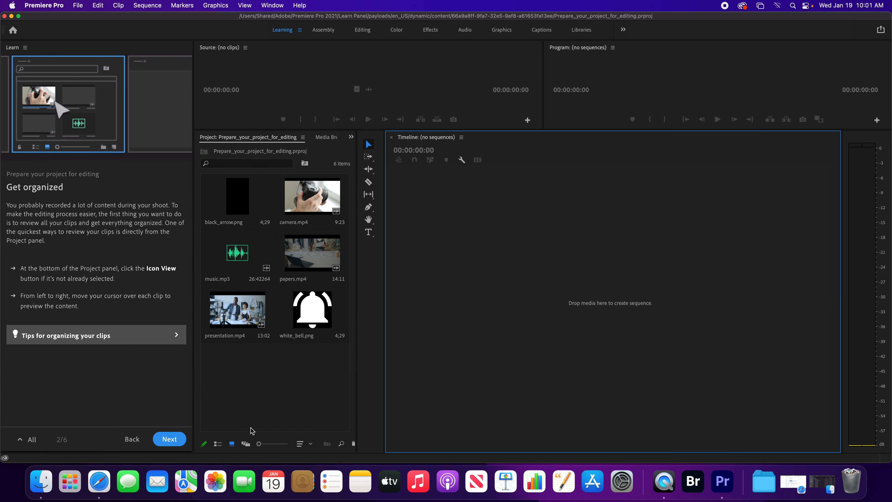
left_click(218, 445)
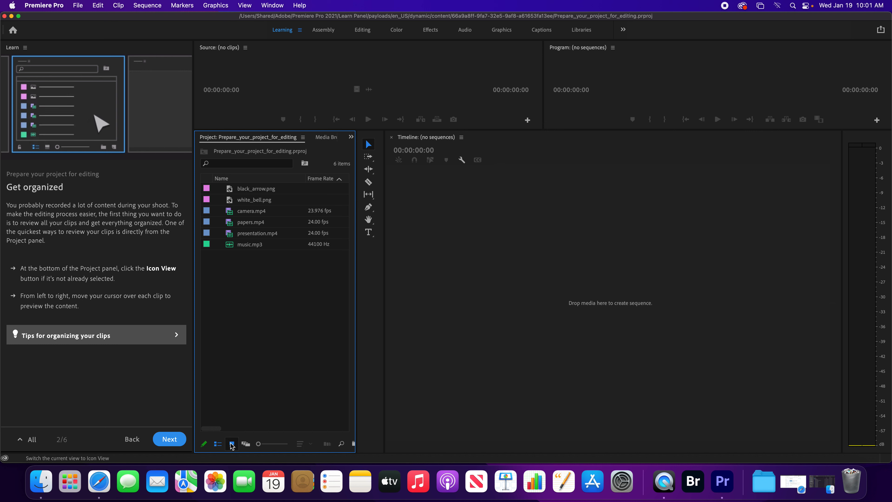
left_click(232, 444)
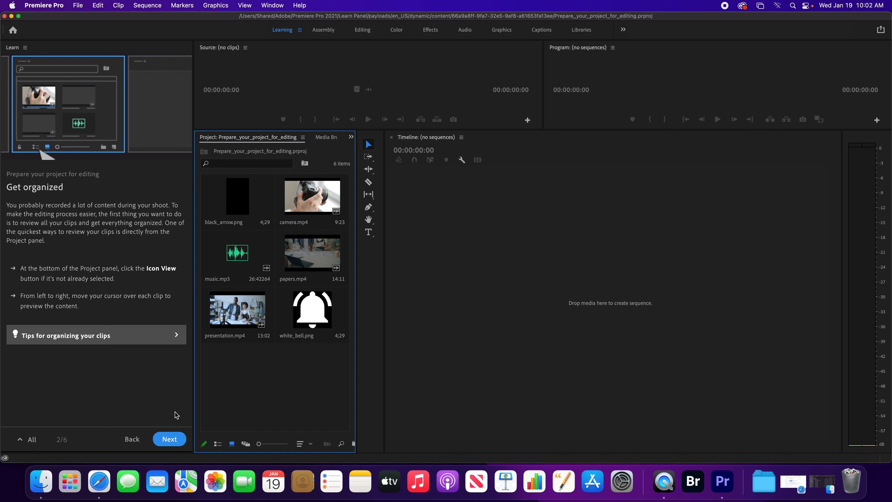
- Advance the tutorial to the Create your sequence lesson and create a new sequence from the camera.mp4 clip
left_click(171, 439)
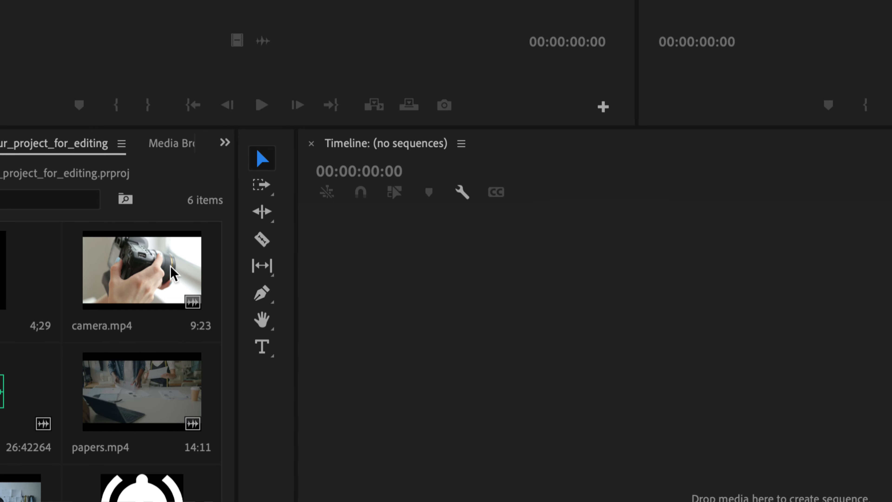
left_click_drag(172, 267, 420, 271)
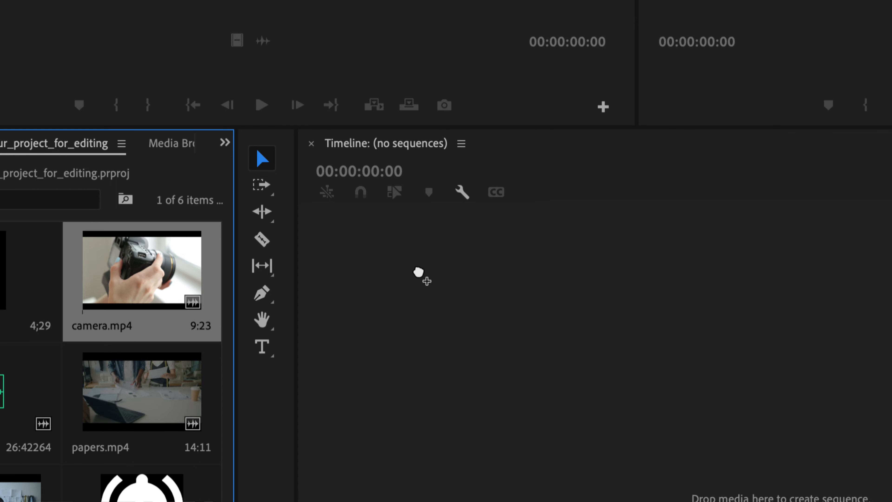
left_click_drag(418, 273, 418, 270)
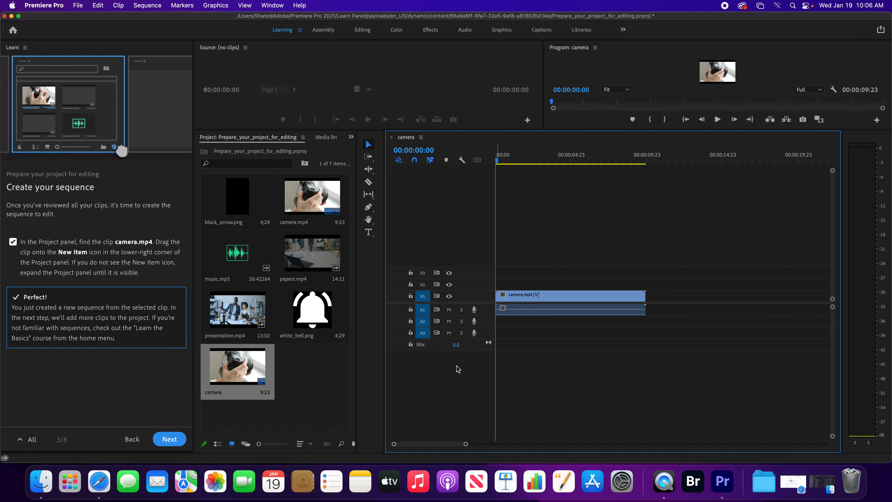
- In the next lesson, mark In and Out points on papers.mp4 and append the marked part to the end of the sequence
left_click(167, 440)
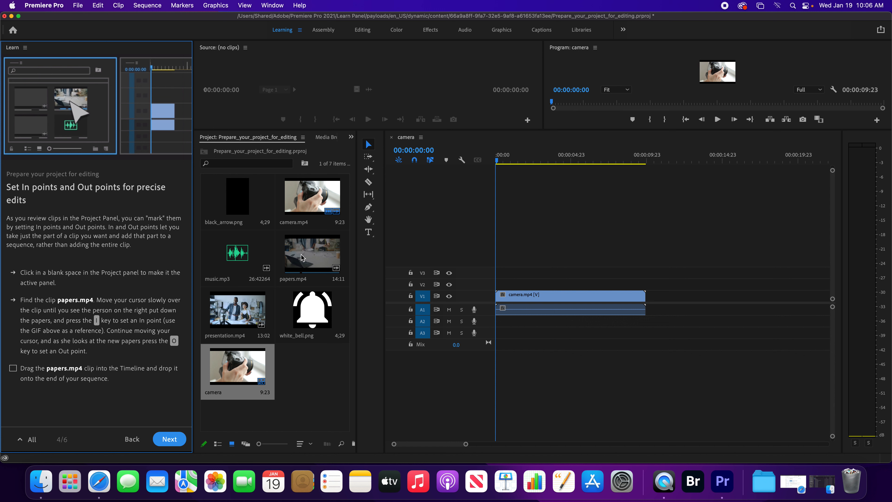
left_click(306, 347)
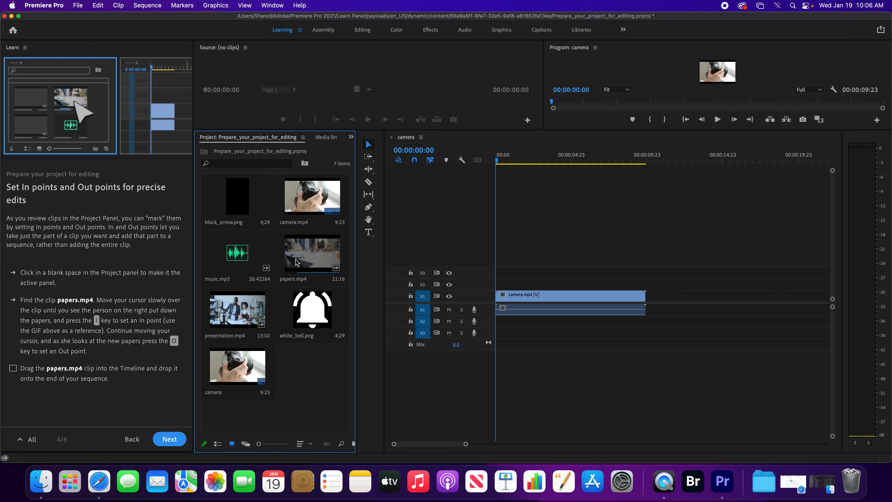
key("i")
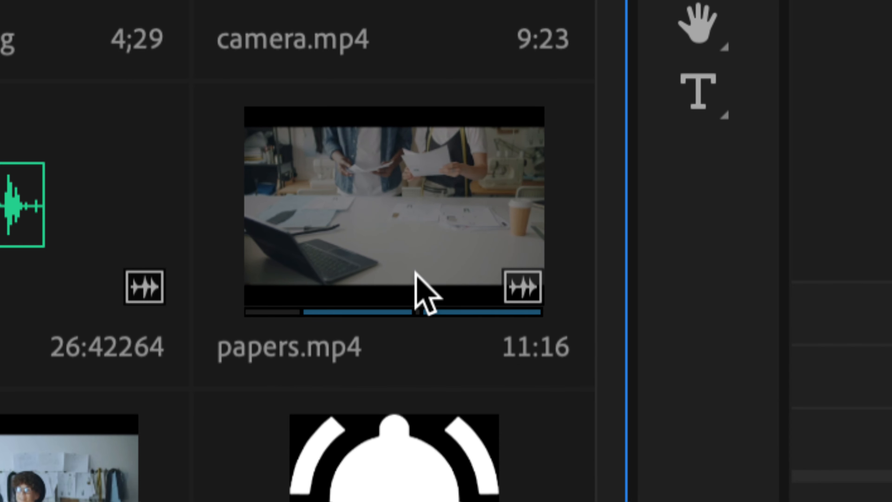
key("o")
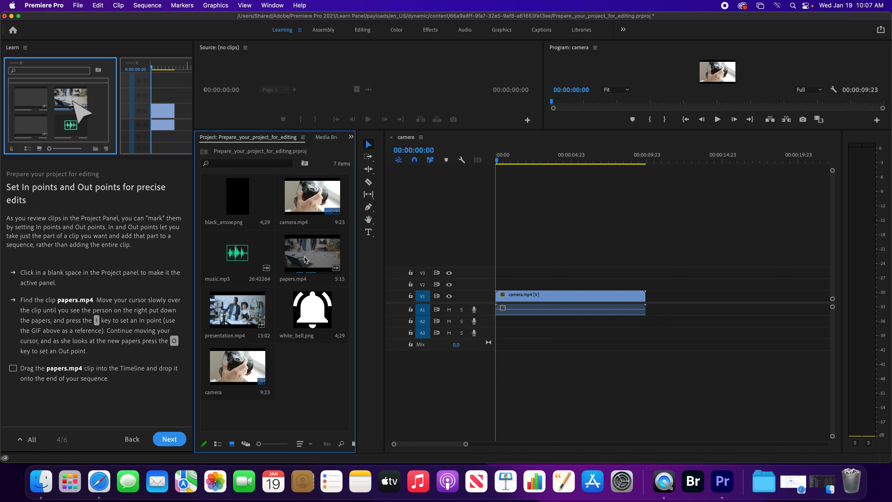
left_click_drag(304, 259, 642, 300)
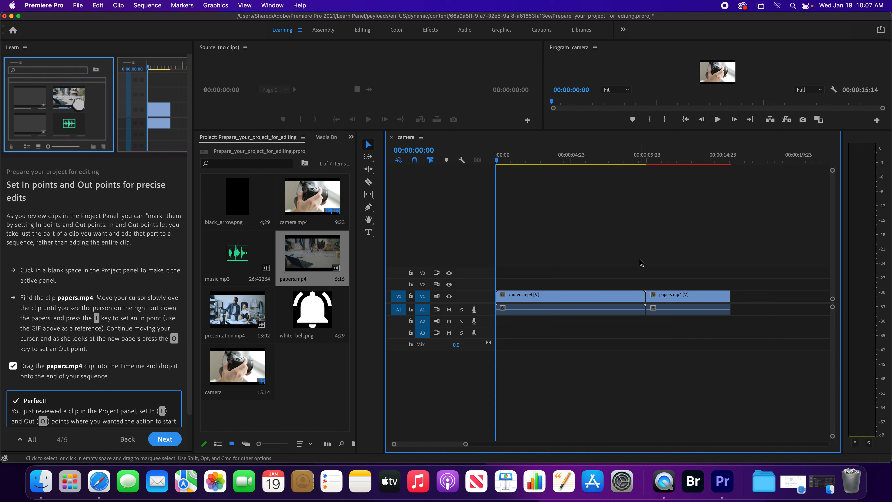
- Jump the playhead between the sequence's edit points, ending at the cut between camera.mp4 and papers.mp4
key("Down")
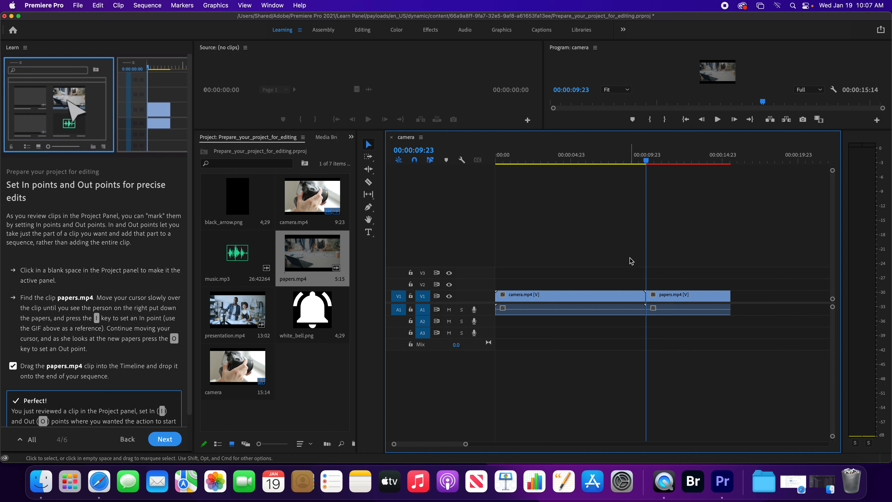
key("Down")
key("Up")
key("Up")
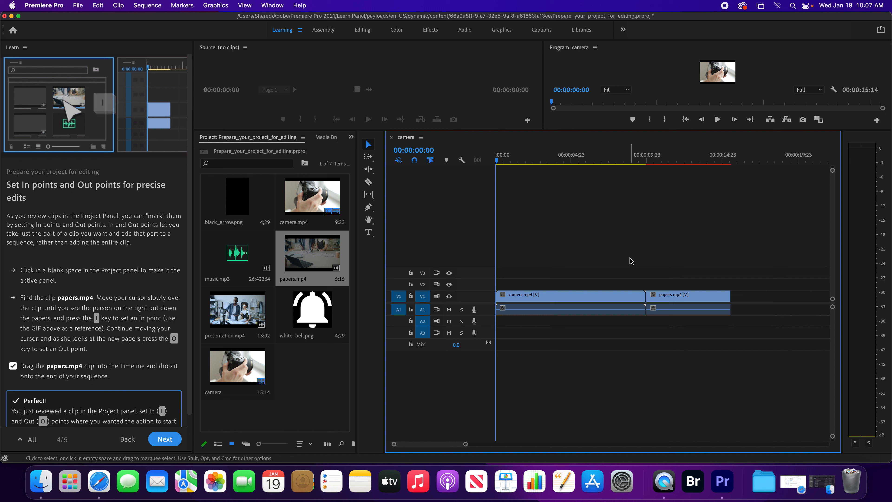
key("Down")
key("Down")
key("Up")
key("Up")
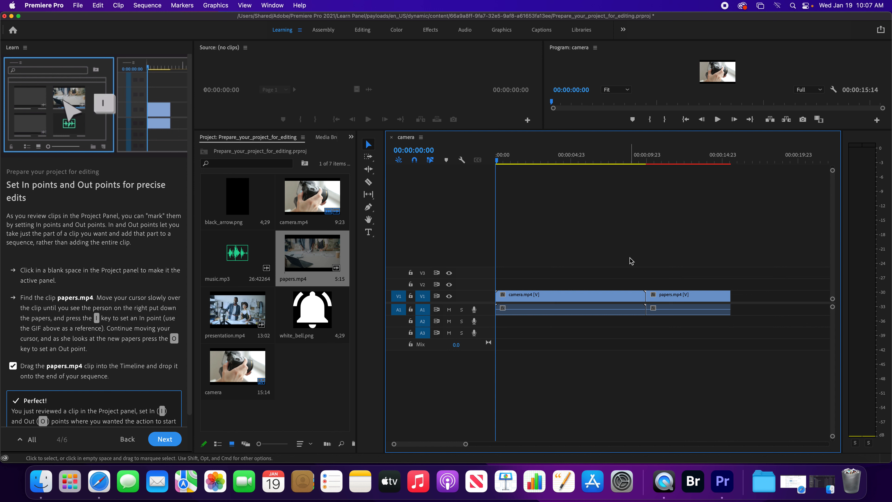
key("Down")
key("Up")
key("Down")
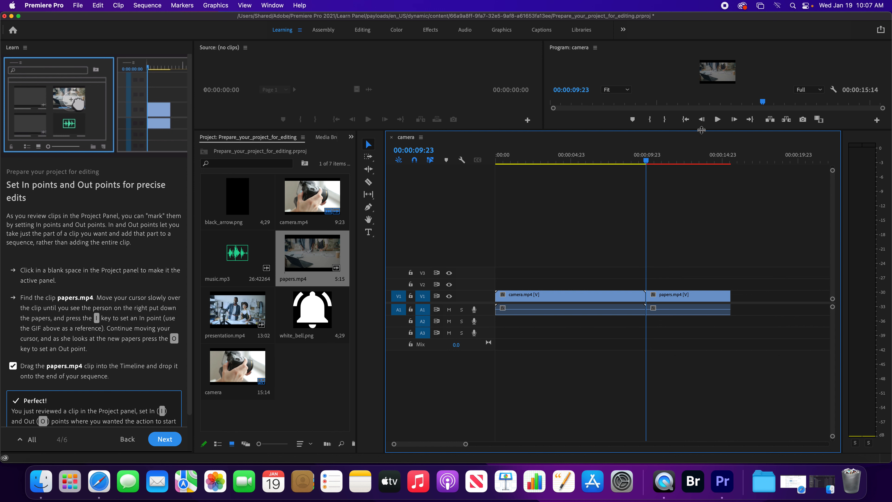
- Preview the papers.mp4 segment to its end in a maximized Program Monitor, then restore the panel layout
left_click_drag(701, 129, 701, 154)
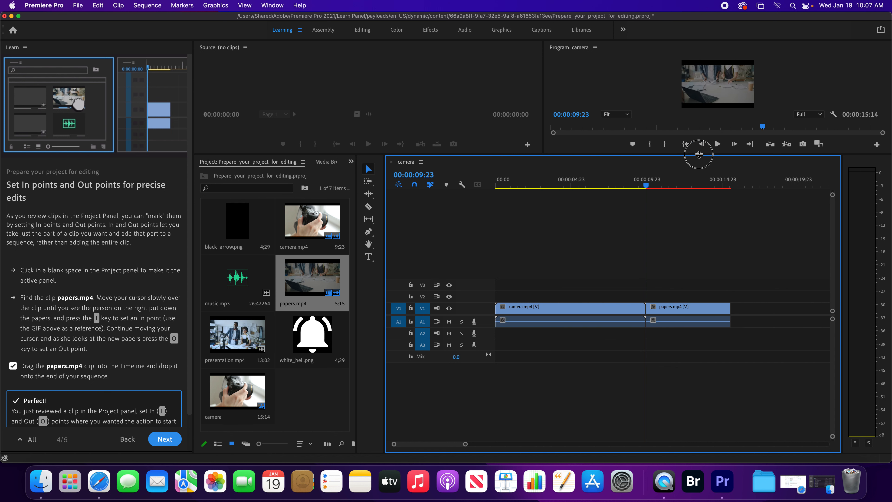
left_click(664, 98)
key("grave")
key("grave")
key("grave")
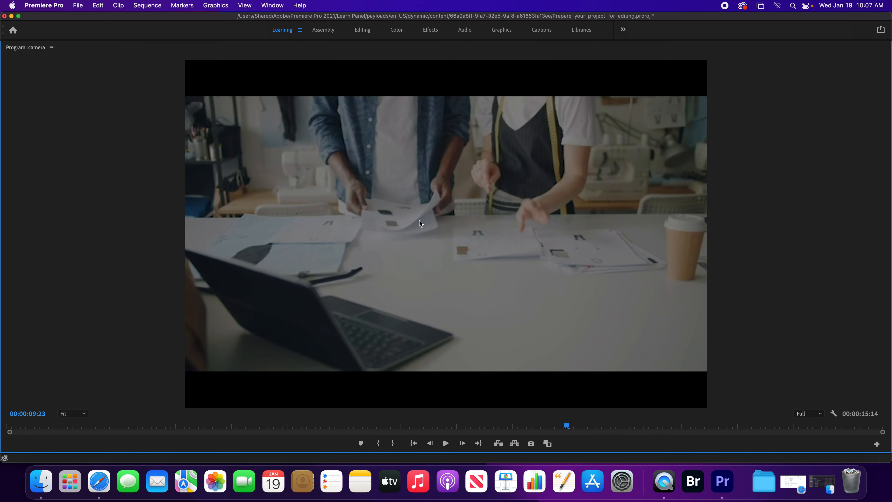
key("space")
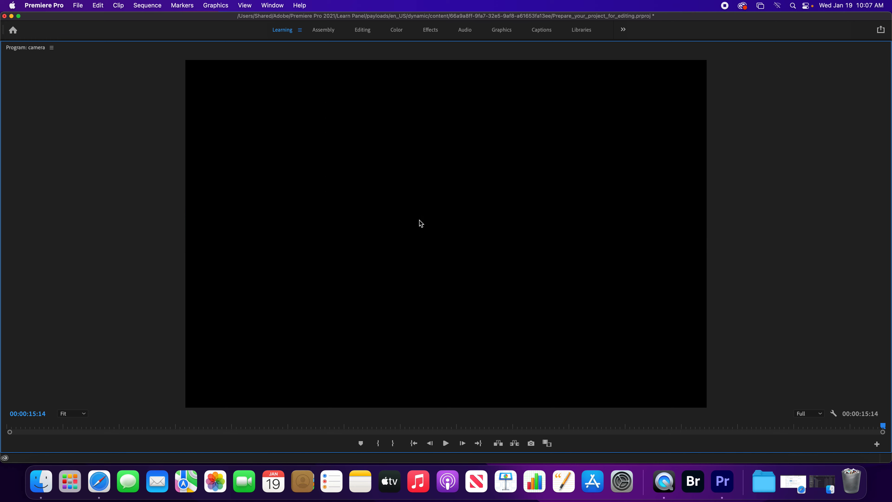
key("grave")
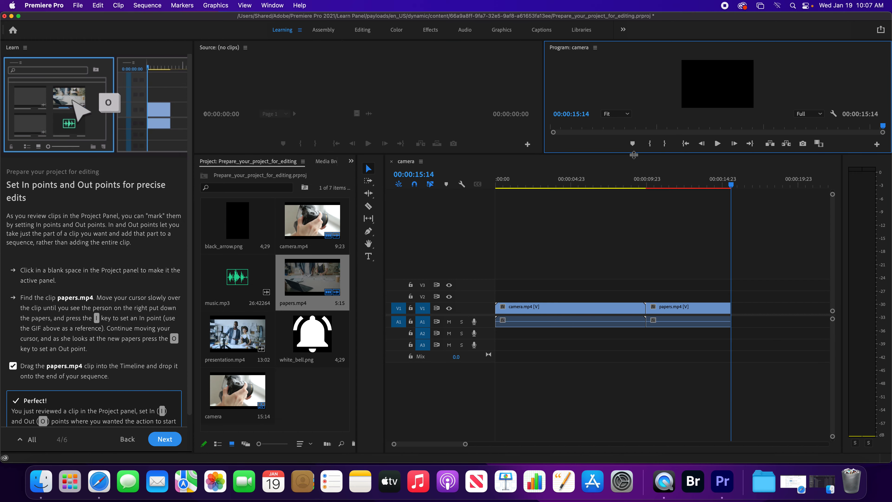
left_click_drag(633, 154, 634, 142)
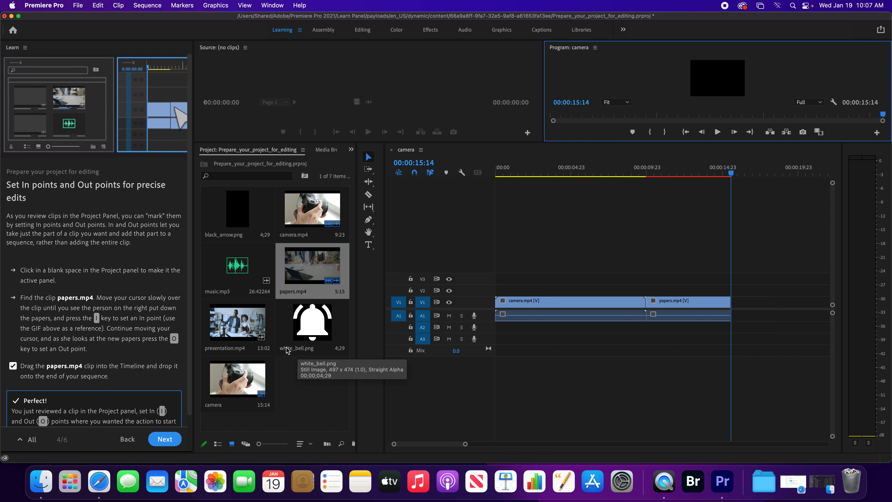
- Advance to the Add clips from the Source Monitor lesson, open presentation.mp4 in the Source Monitor and enlarge the monitors
scroll(154, 335, "down", 2)
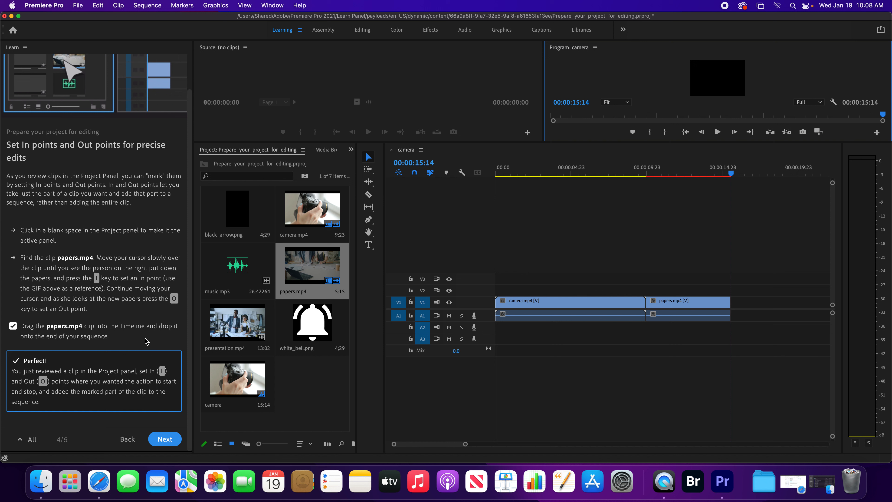
left_click(175, 443)
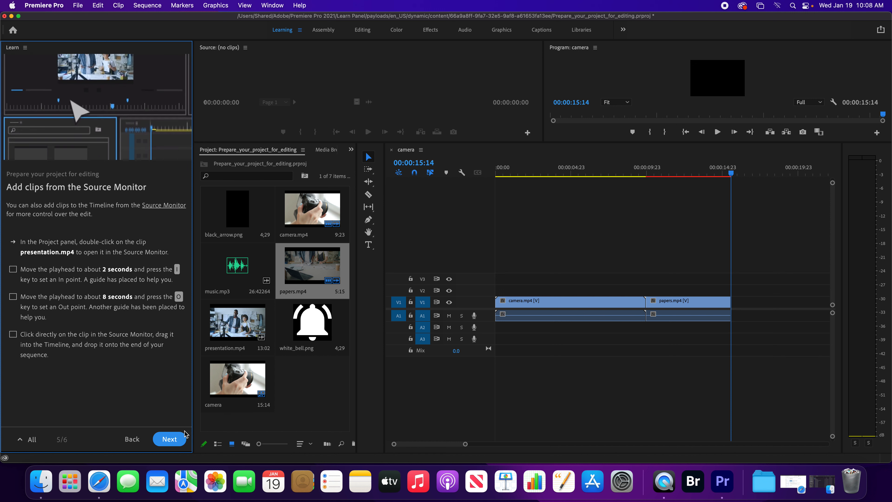
double_click(232, 323)
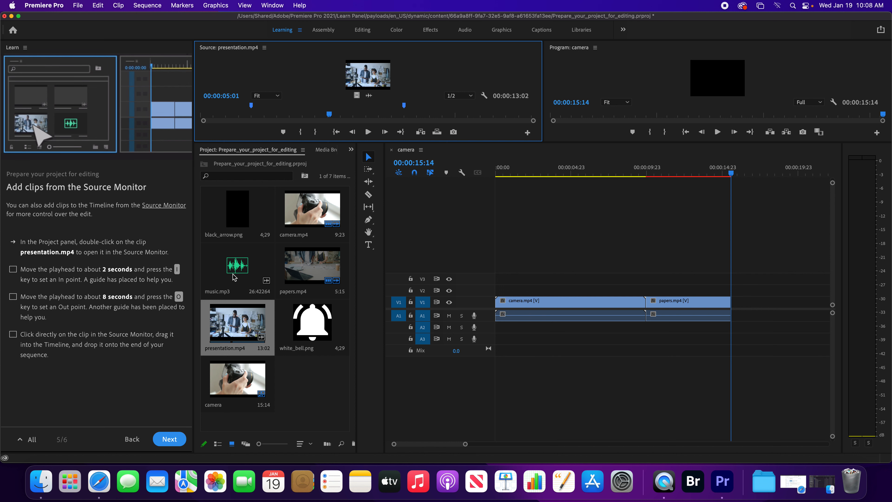
left_click_drag(491, 143, 482, 303)
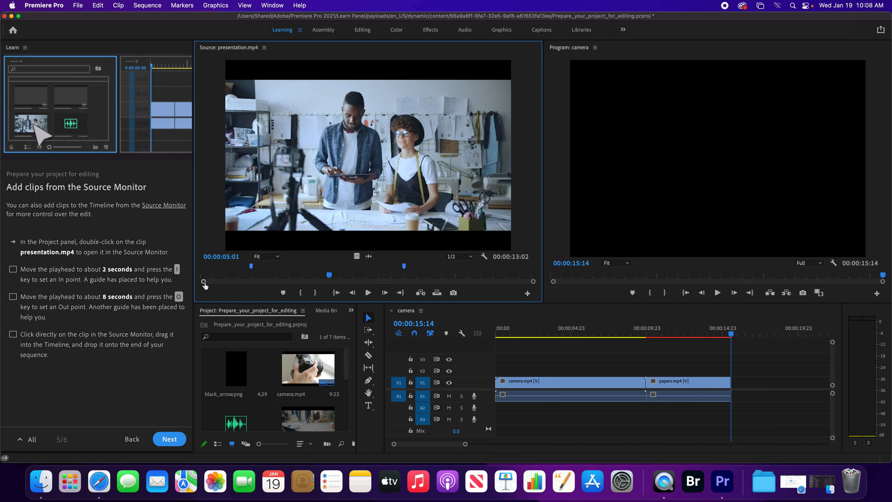
- Move the Source Monitor playhead to the 2-second guide marker in presentation.mp4 and set an In point at 00:00:02:00
left_click_drag(204, 281, 341, 284)
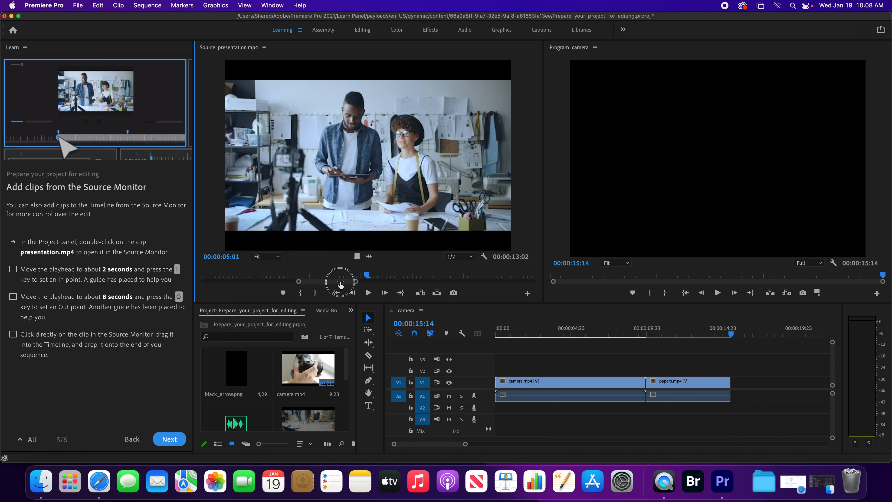
left_click_drag(340, 284, 110, 284)
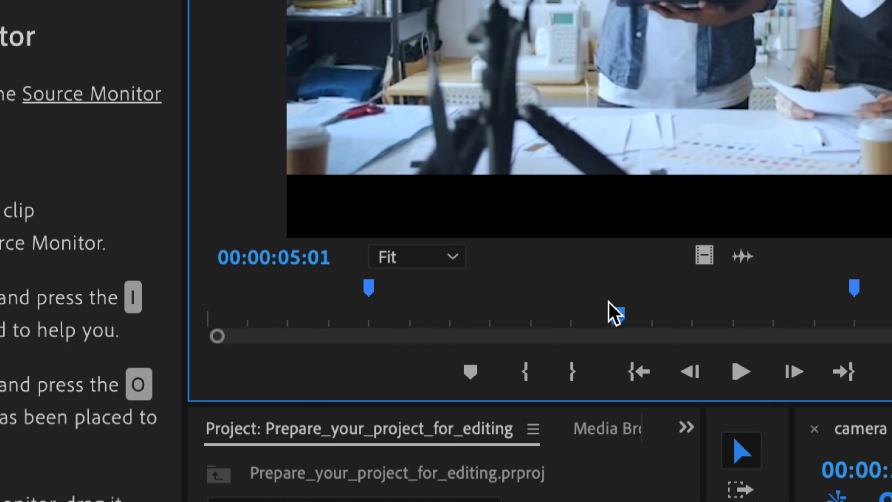
left_click_drag(305, 274, 286, 274)
key("Left")
key("Left")
key("Left")
key("Left")
key("Left")
key("Left")
key("Left")
key("Left")
key("Left")
key("Left")
key("Left")
key("Left")
key("Left")
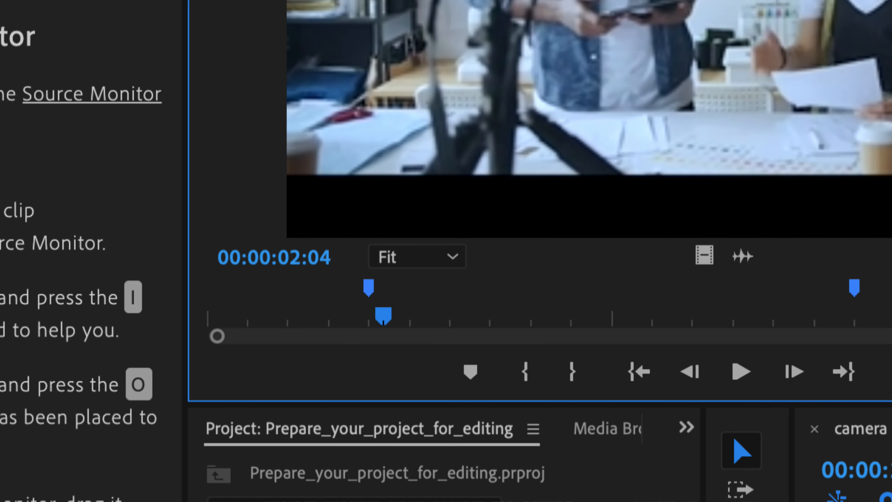
key("Right")
key("Right")
key("Right")
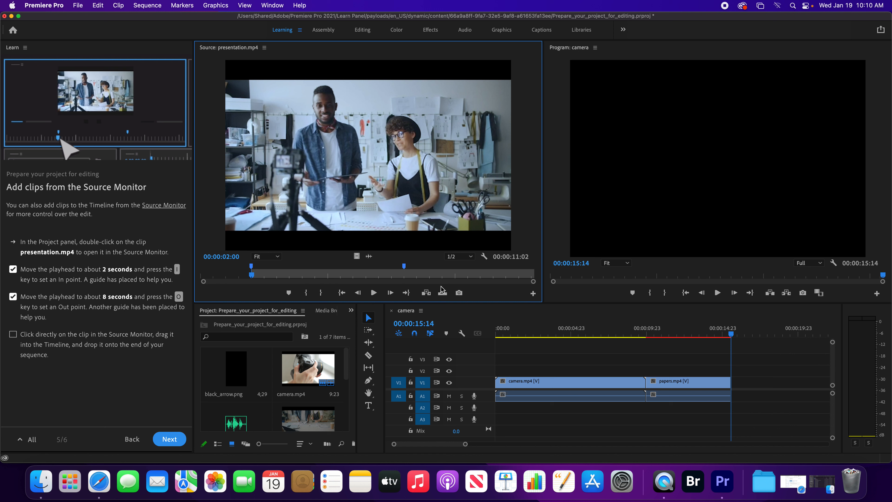
- Step through presentation.mp4 frame by frame around the In point and play it partway towards the 8-second guide marker
key("Left")
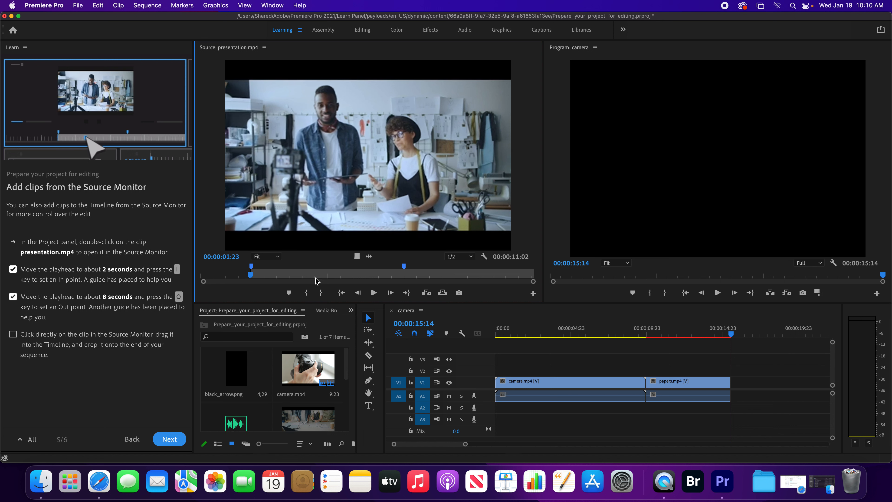
key("Right")
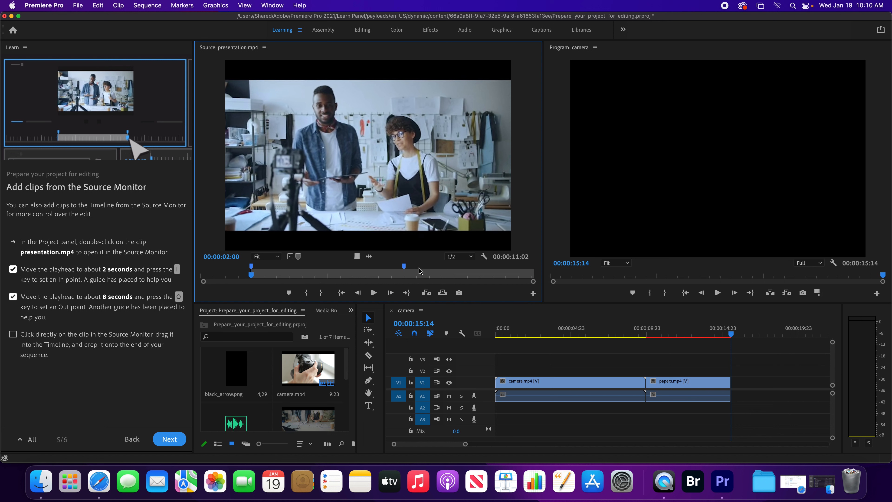
key("Right")
key("Right")
key("Right")
key("space")
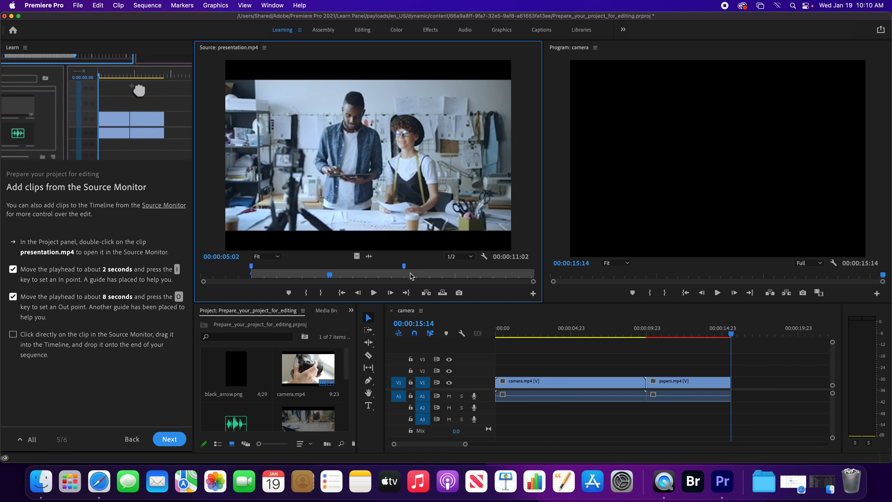
key("space")
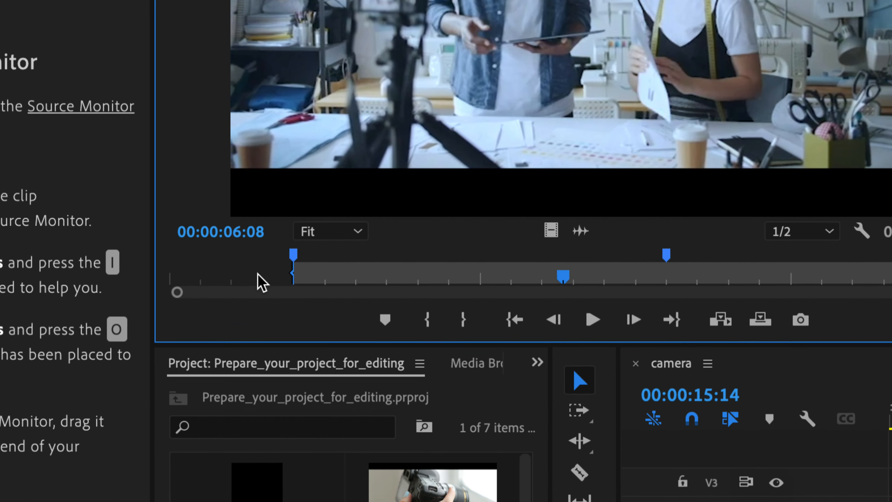
- Move the Source Monitor playhead to 00:00:08:00 and set an Out point there
left_click_drag(564, 284, 639, 284)
mouse_move(244, 243)
left_mouse_down()
mouse_move(260, 242)
mouse_move(239, 242)
mouse_move(248, 242)
left_mouse_up()
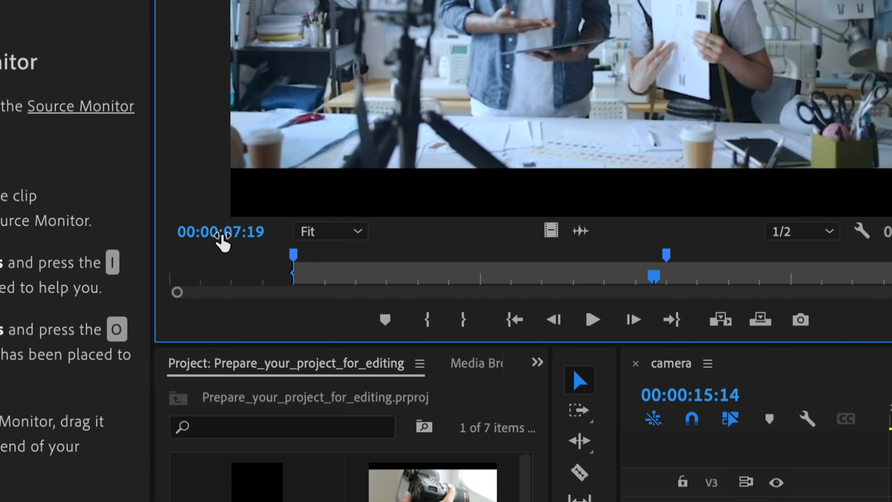
left_click(219, 233)
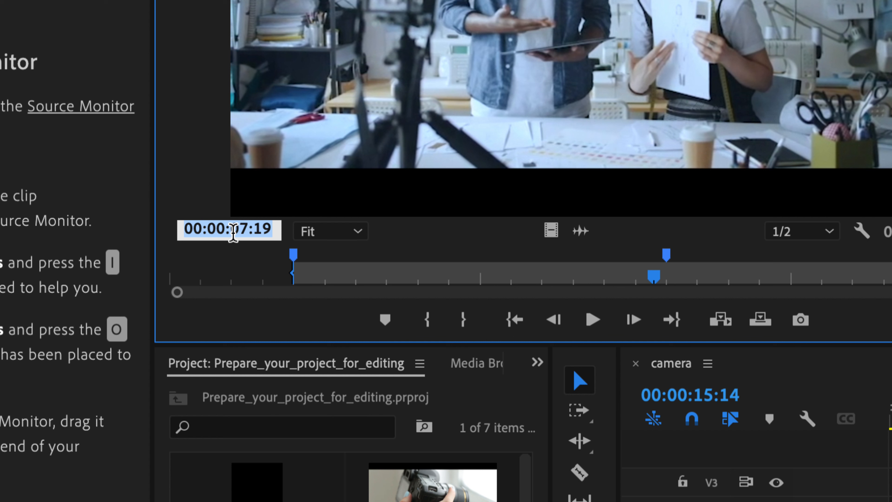
type("800")
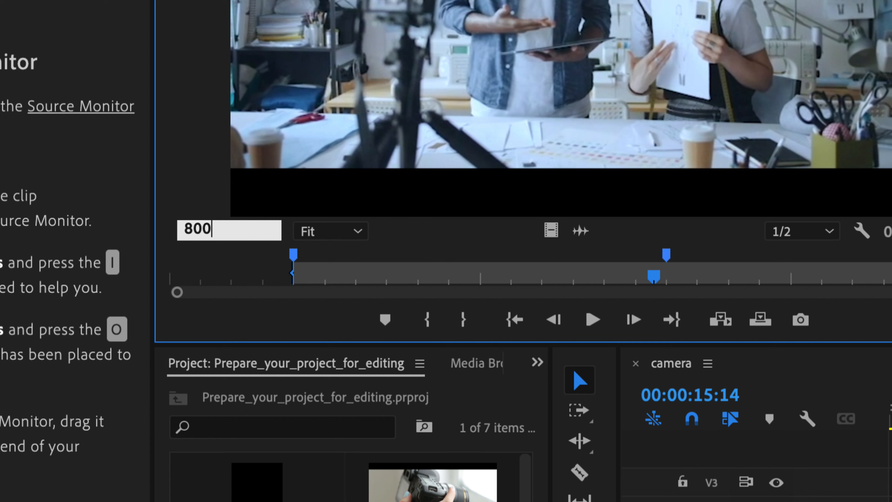
key("Return")
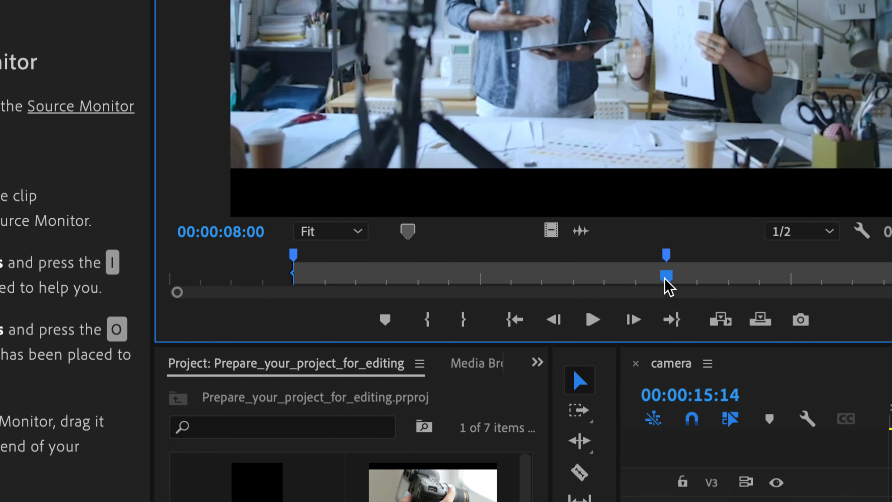
key("o")
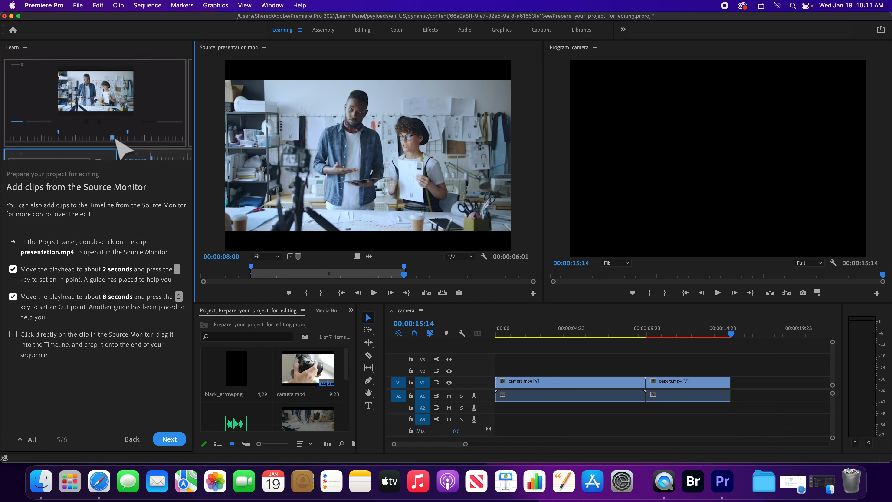
- Append the marked part of presentation.mp4 after papers.mp4 in the sequence, and advance the tutorial to its progress overview
left_click_drag(368, 155, 734, 383)
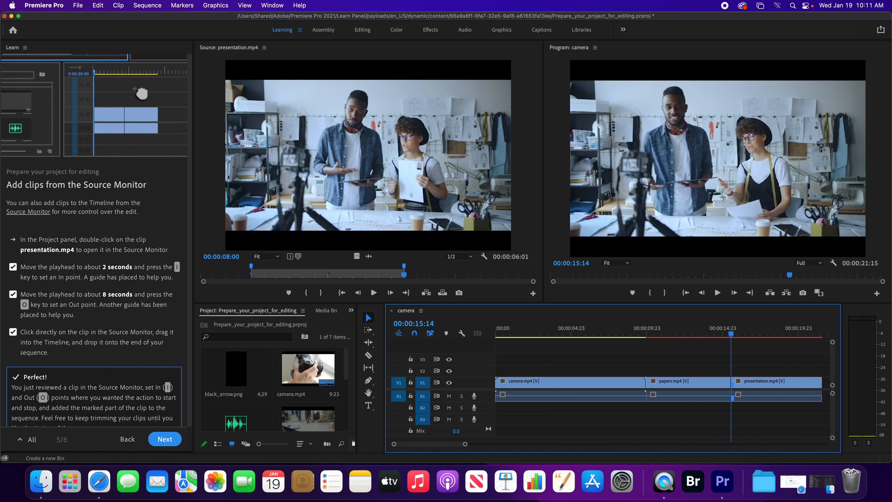
left_click(164, 439)
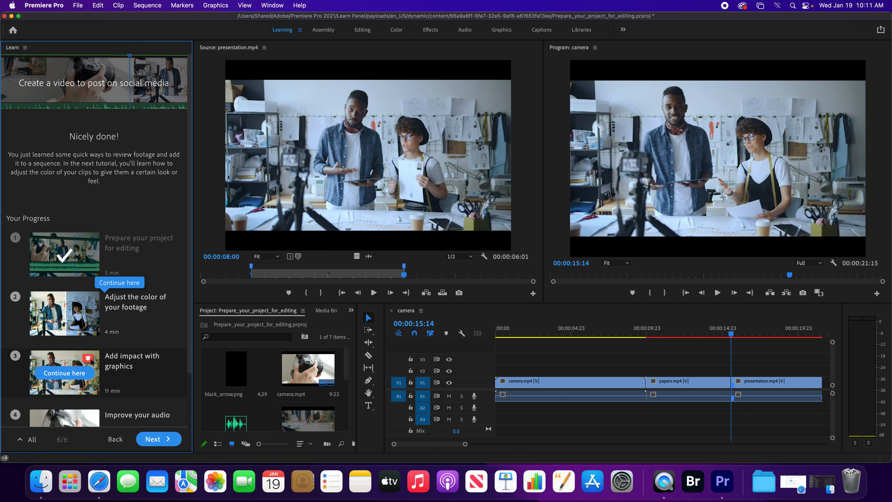
scroll(97, 239, "down", 5)
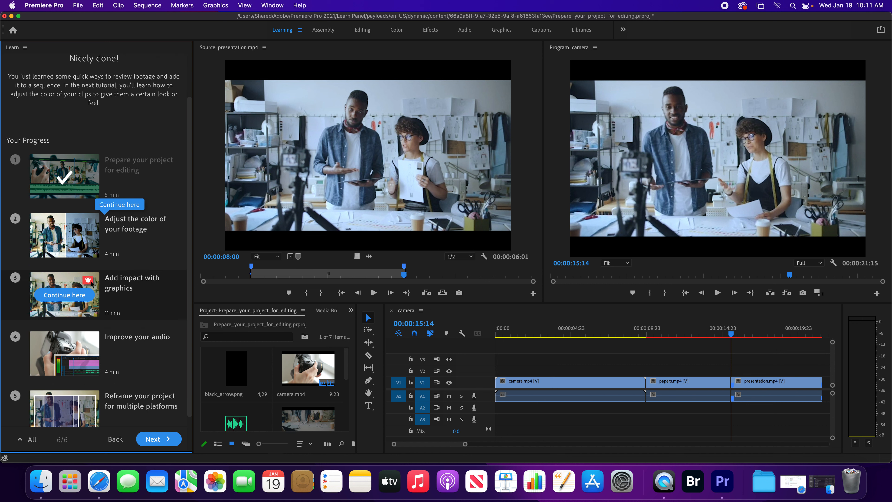